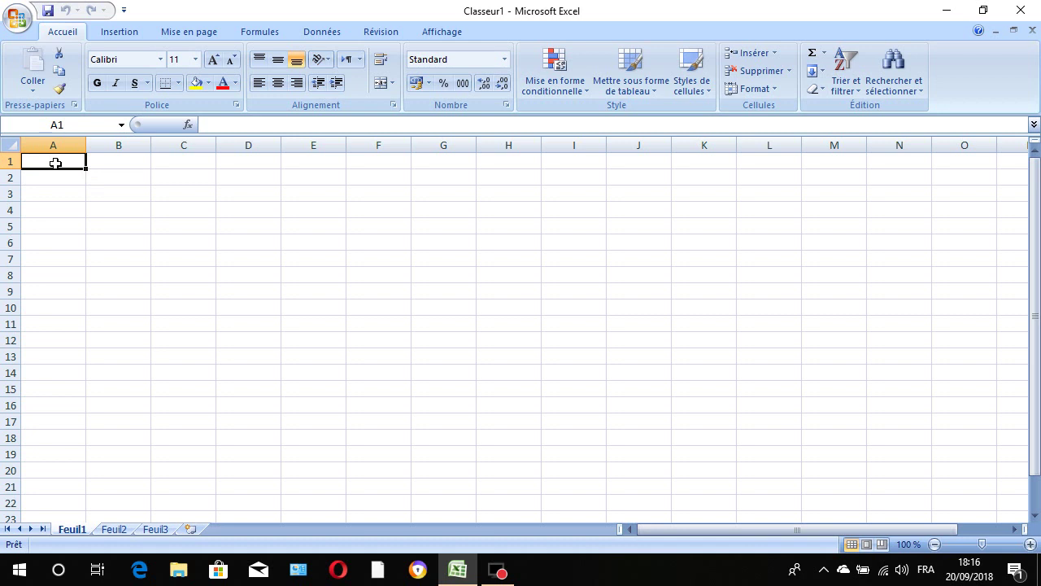
Enter the column headers a, b and difference in cells A1, B1 and C1
{"action": "type", "text": "a"}
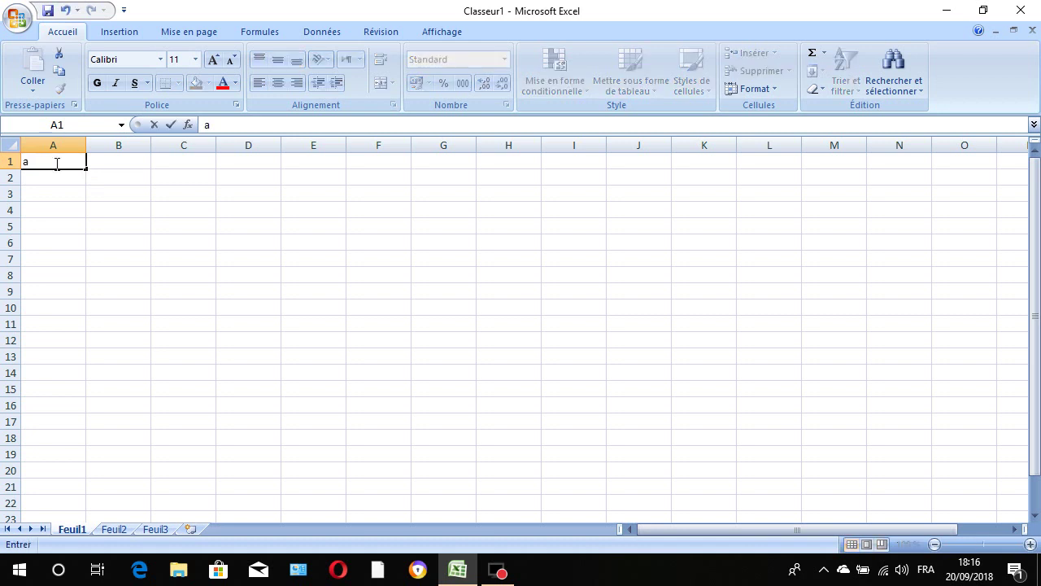
{"action": "left_click", "coordinate": [134, 163]}
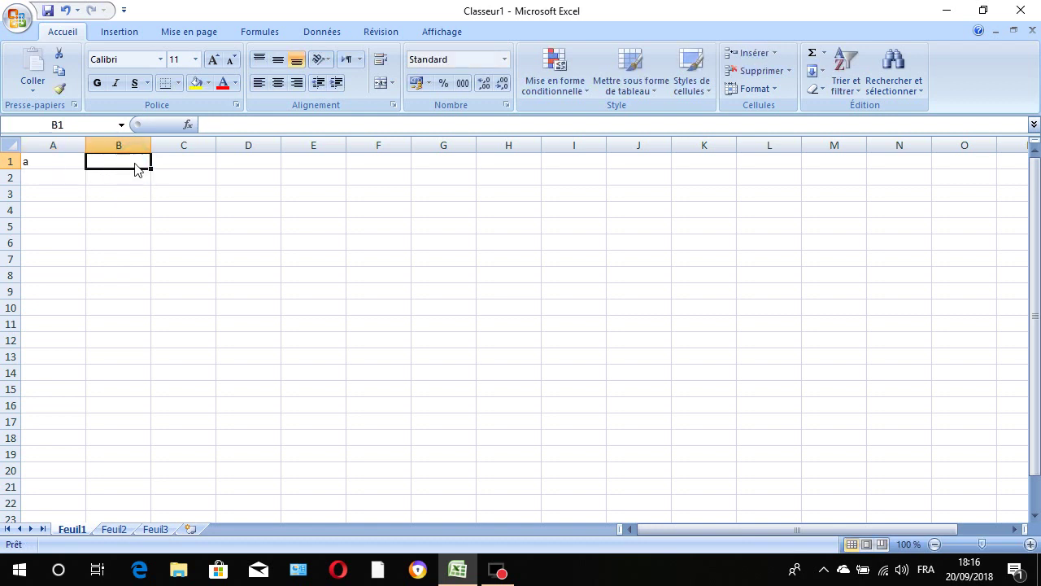
{"action": "type", "text": "b"}
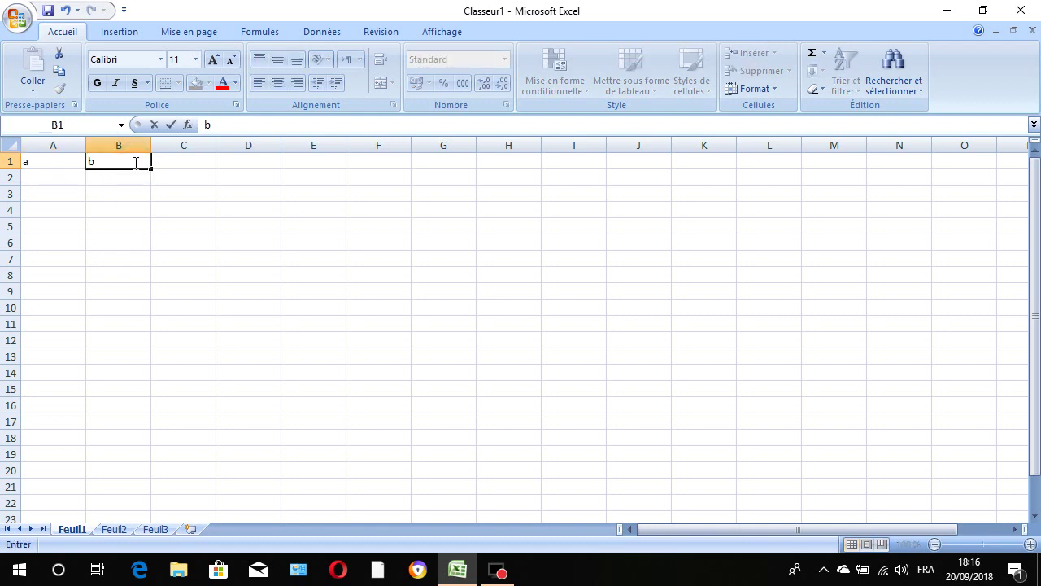
{"action": "left_click", "coordinate": [185, 160]}
{"action": "type", "text": "d"}
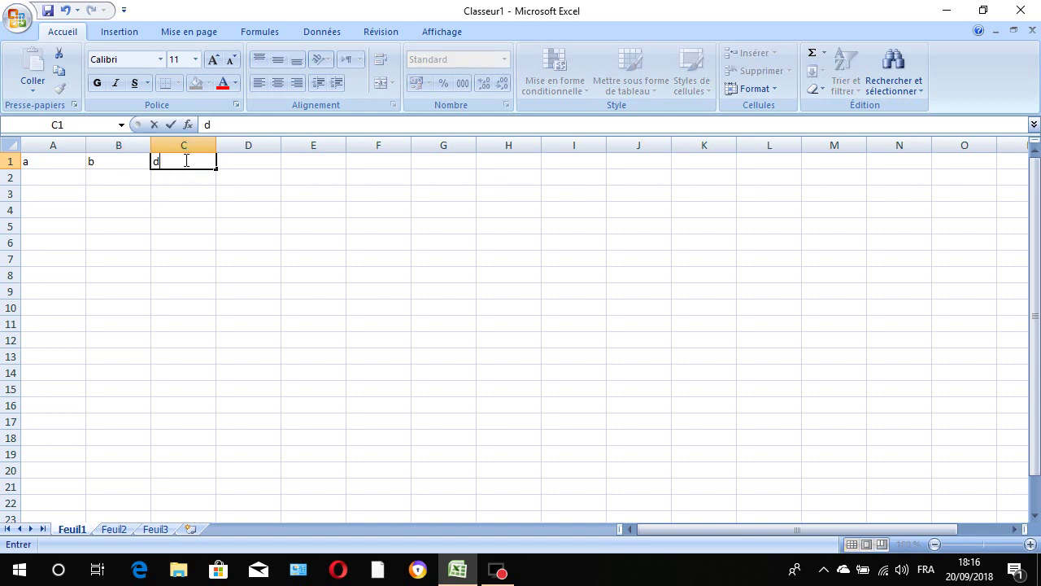
{"action": "type", "text": "ifference"}
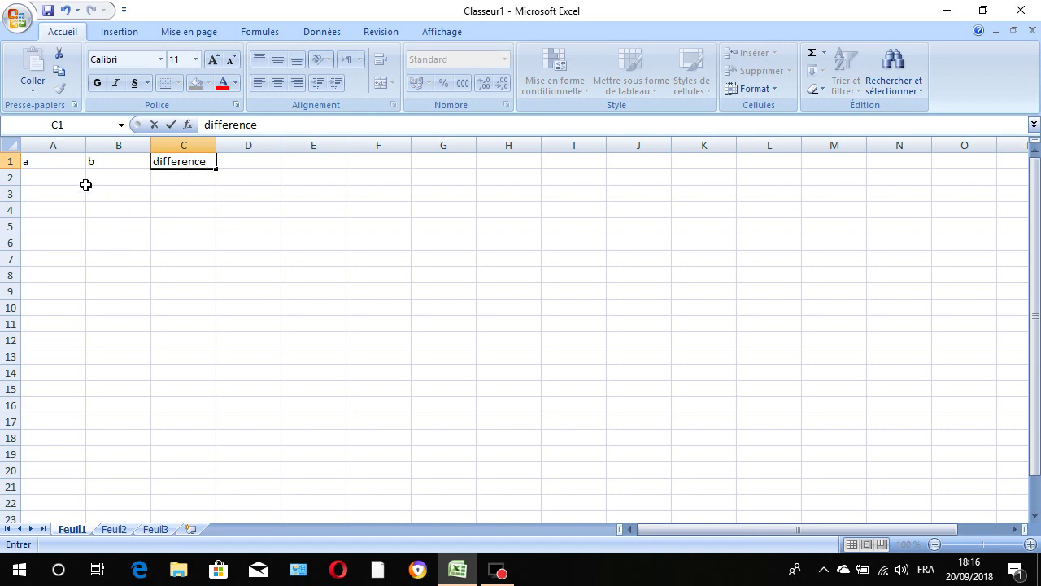
{"action": "left_click", "coordinate": [74, 178]}
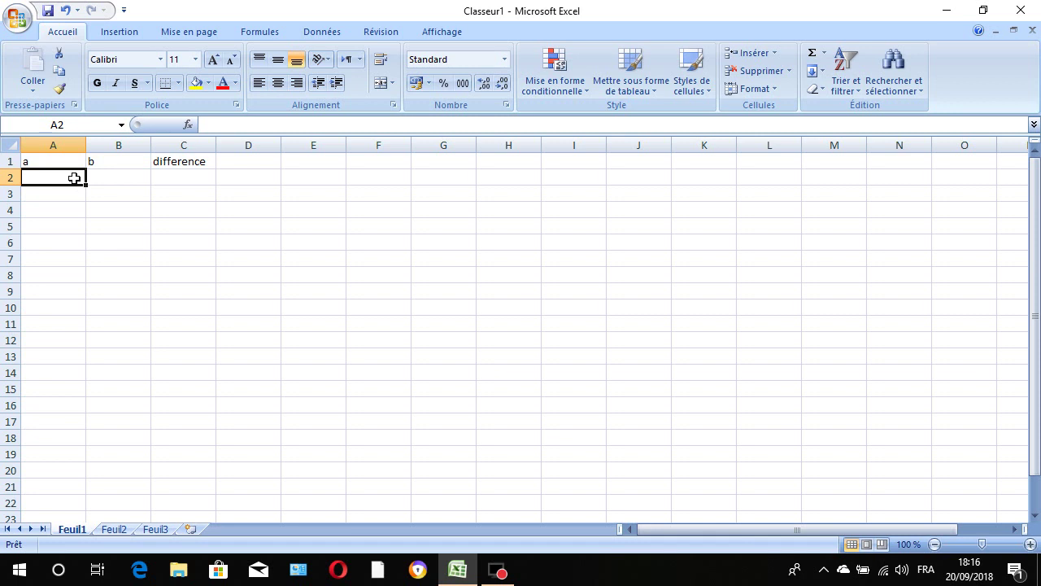
Enter 9945 in A2, 3003 in B2 and their difference 6942 in C2
{"action": "type", "text": "9945"}
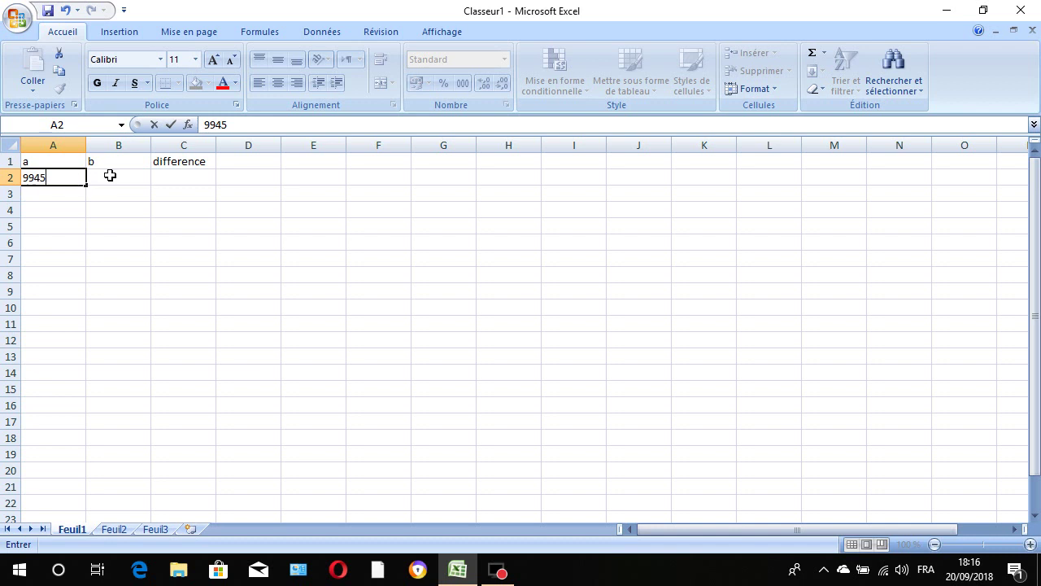
{"action": "left_click", "coordinate": [109, 175]}
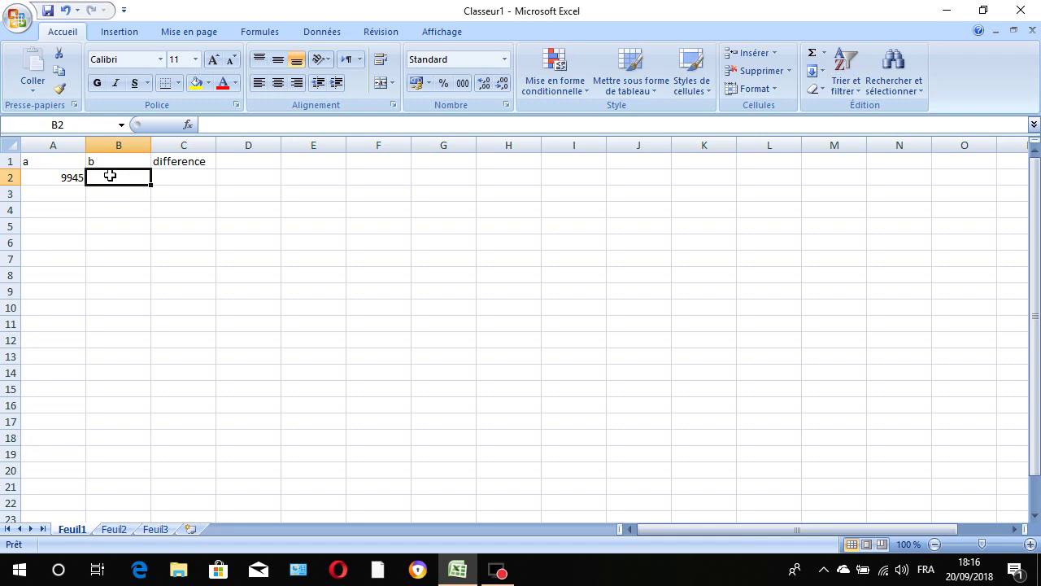
{"action": "type", "text": "3003"}
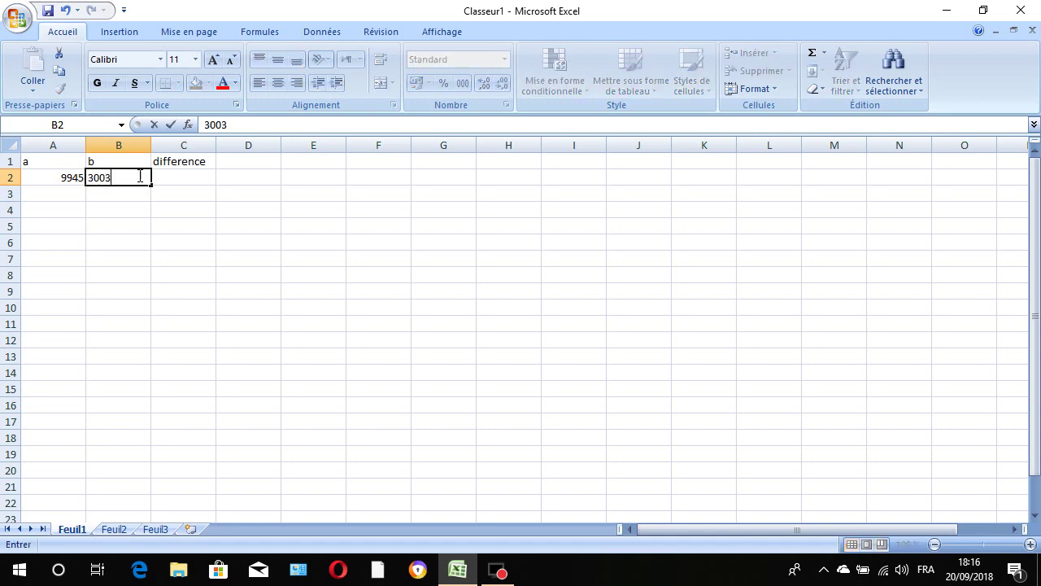
{"action": "left_click", "coordinate": [182, 180]}
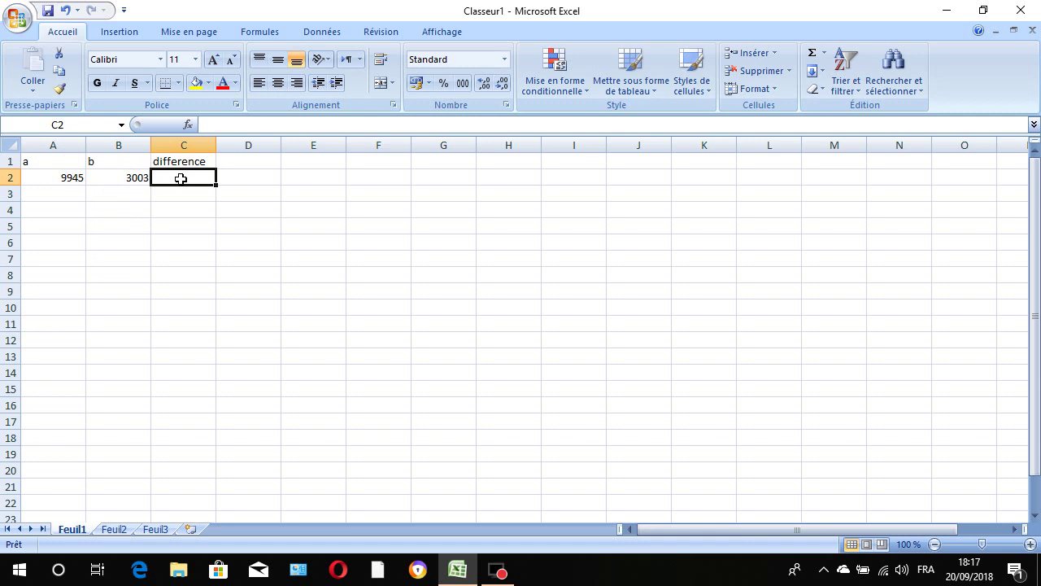
{"action": "type", "text": "6942"}
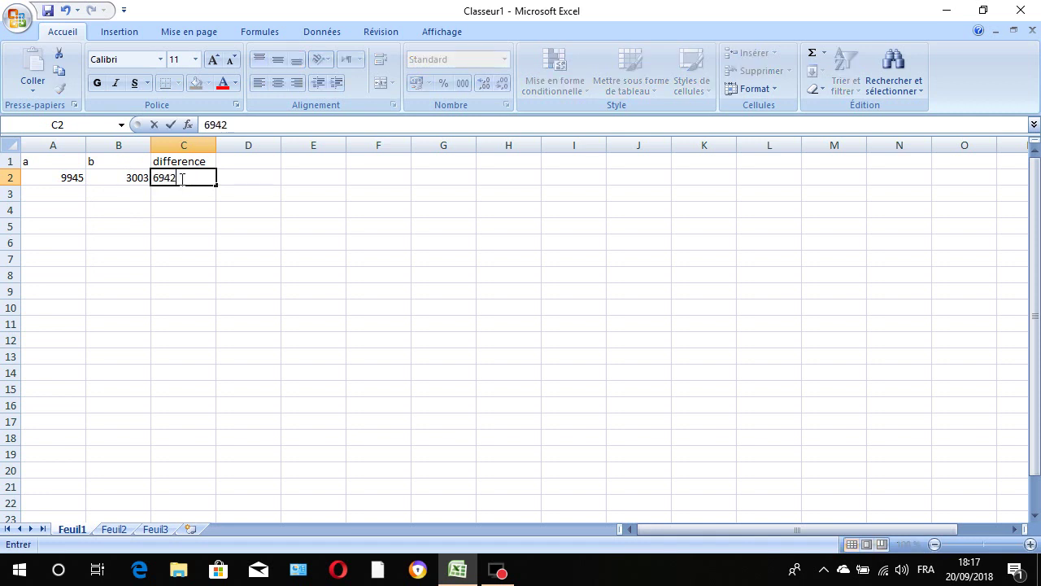
{"action": "left_click", "coordinate": [47, 194]}
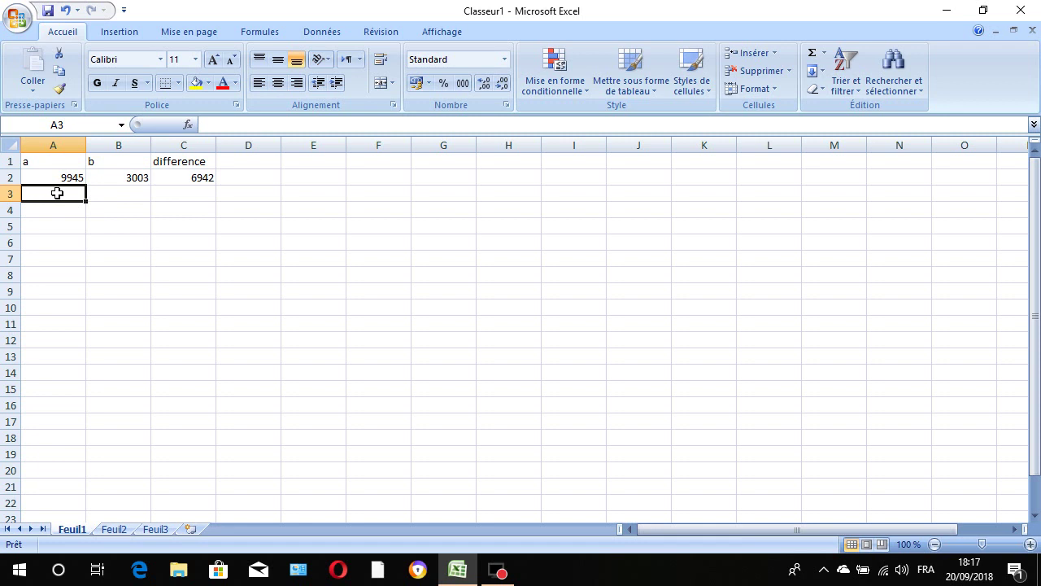
Enter =max(b2;c2) in A3 and =min(b2;c2) in B3
{"action": "type", "text": "=max"}
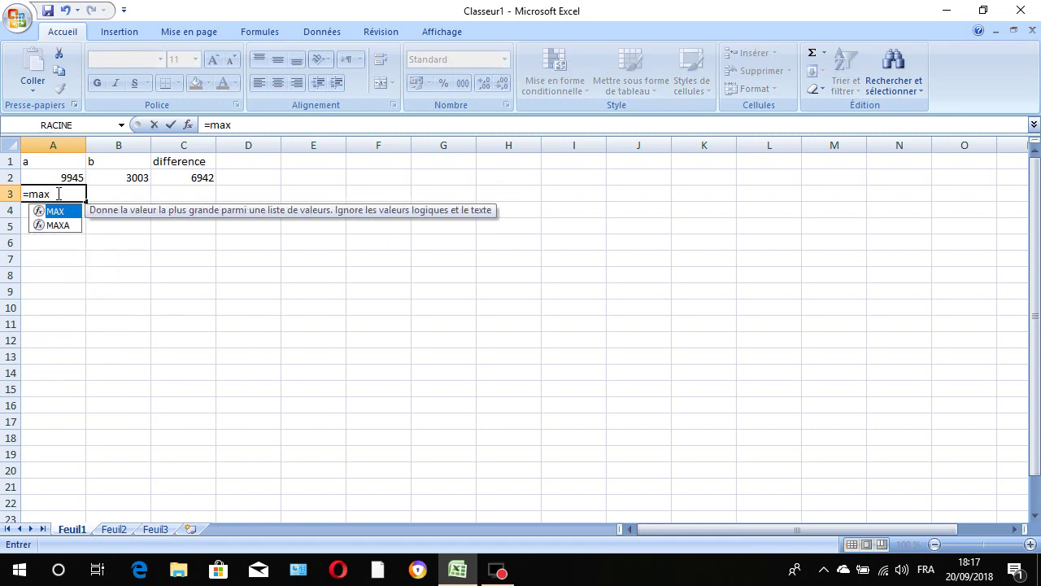
{"action": "type", "text": "(b2"}
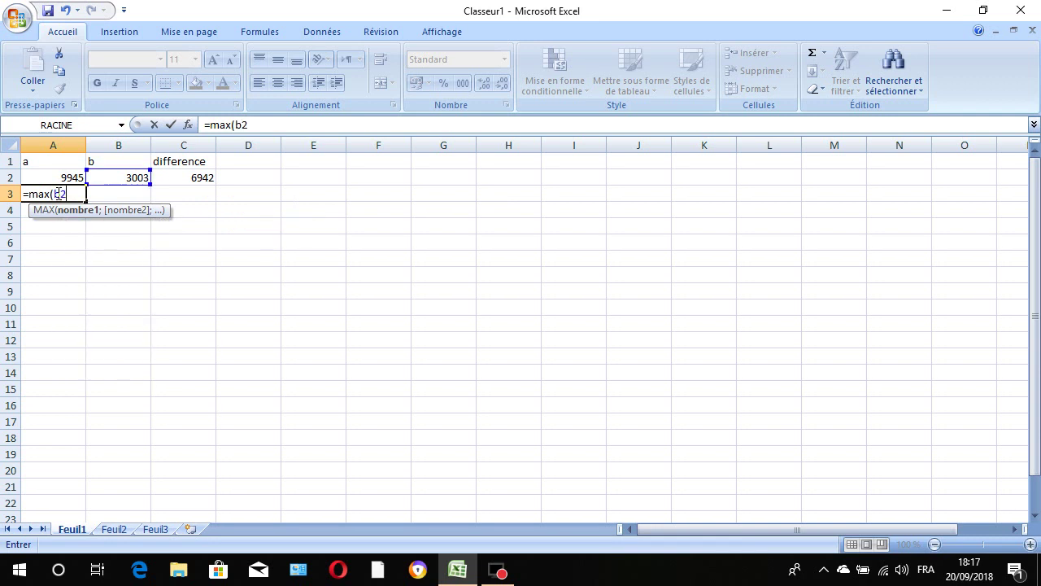
{"action": "type", "text": ";c2)"}
{"action": "left_click", "coordinate": [126, 201]}
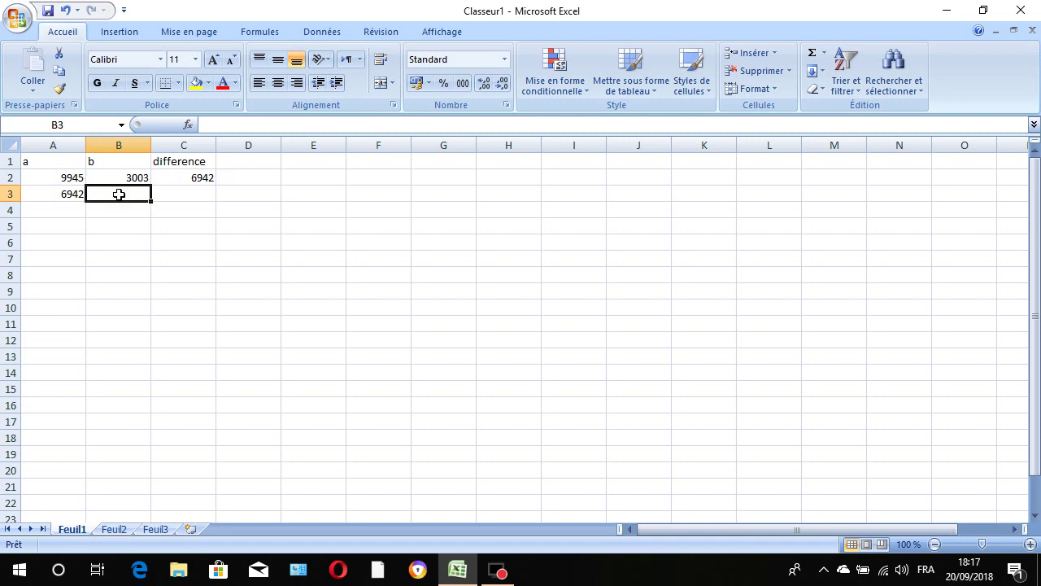
{"action": "type", "text": "="}
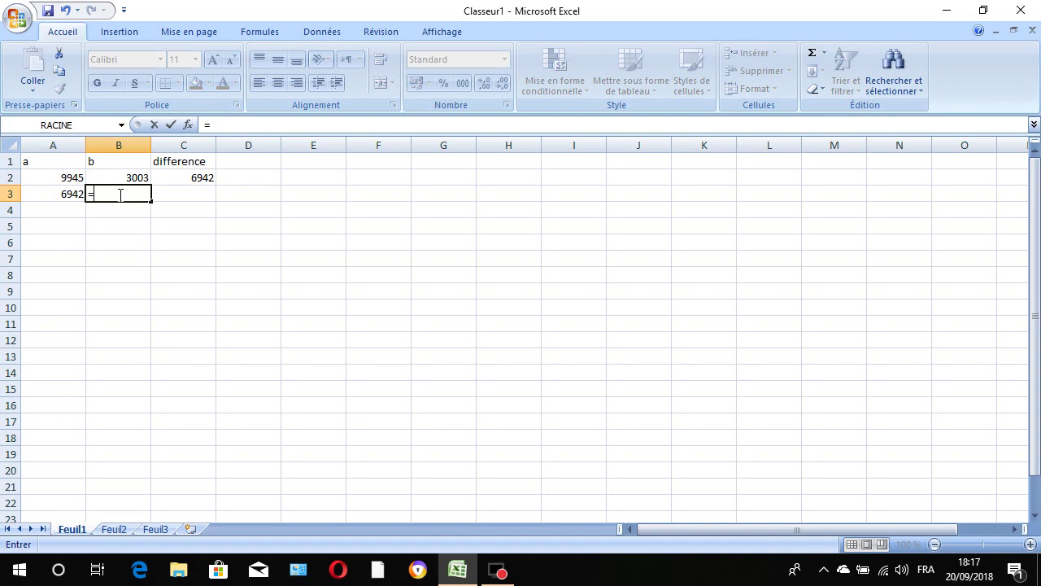
{"action": "type", "text": "min("}
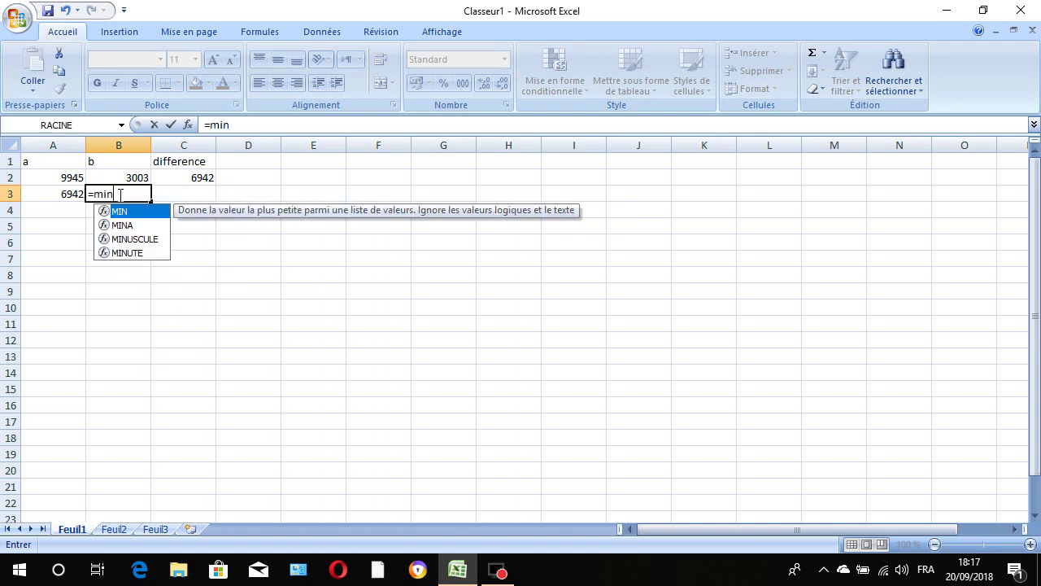
{"action": "type", "text": "b2"}
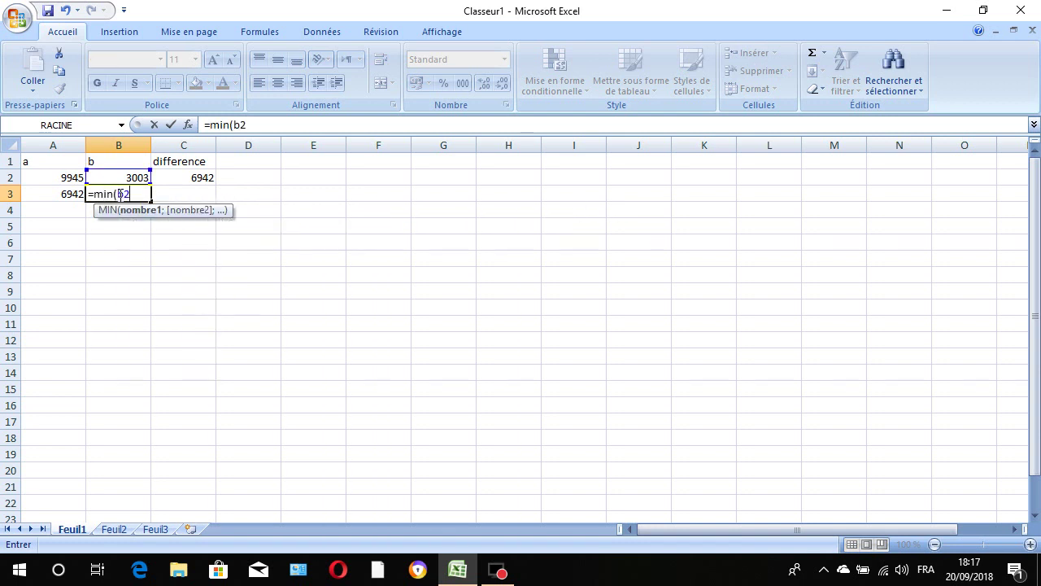
{"action": "type", "text": ";c2)"}
{"action": "left_click", "coordinate": [180, 194]}
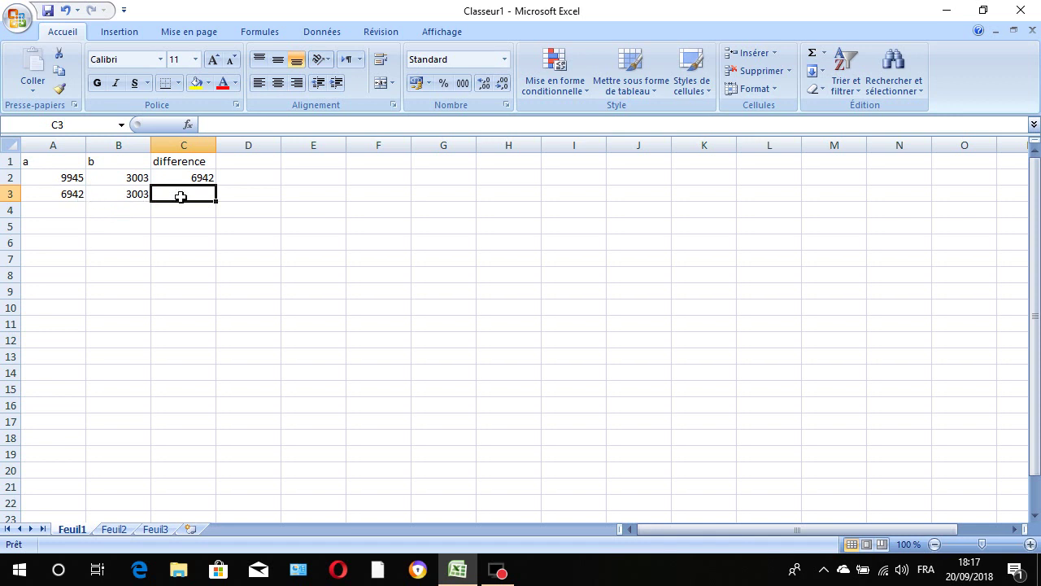
Enter =a3-b3 in C3 to get 3939, then select A3:C3
{"action": "type", "text": "=a3-"}
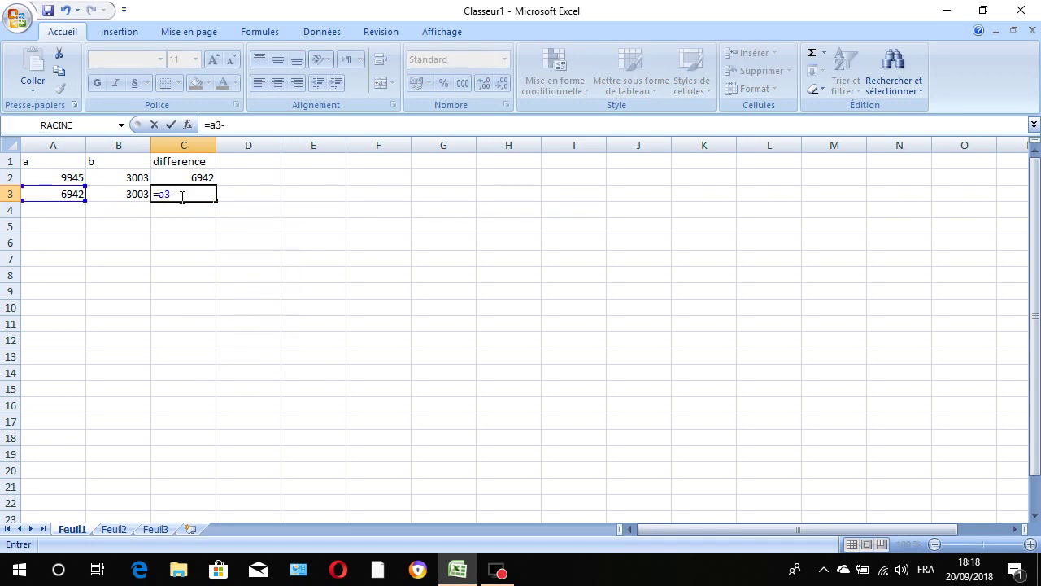
{"action": "type", "text": "b3"}
{"action": "key", "text": "Return"}
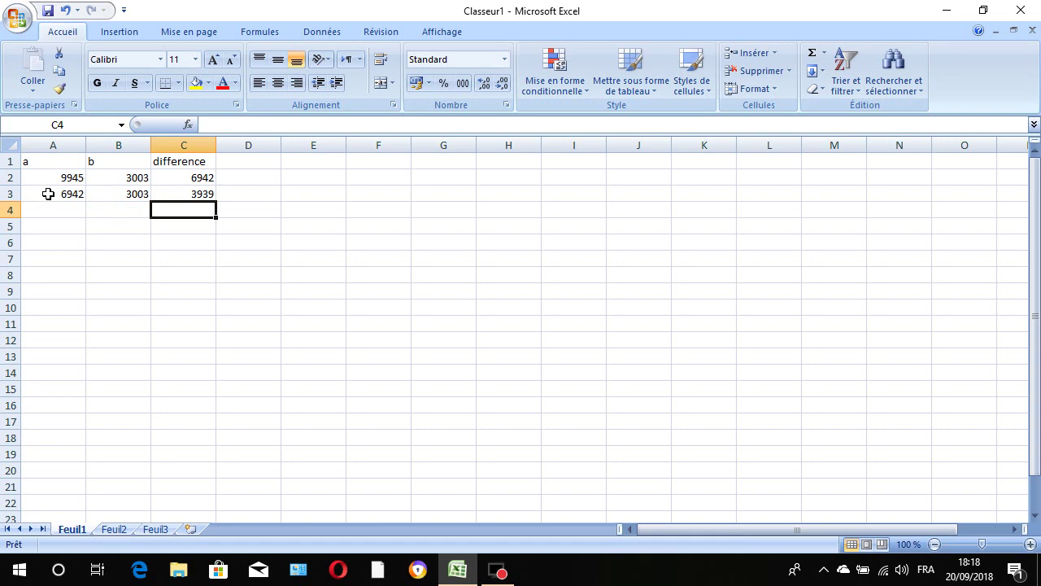
{"action": "left_click_drag", "start_coordinate": [48, 193], "coordinate": [198, 194]}
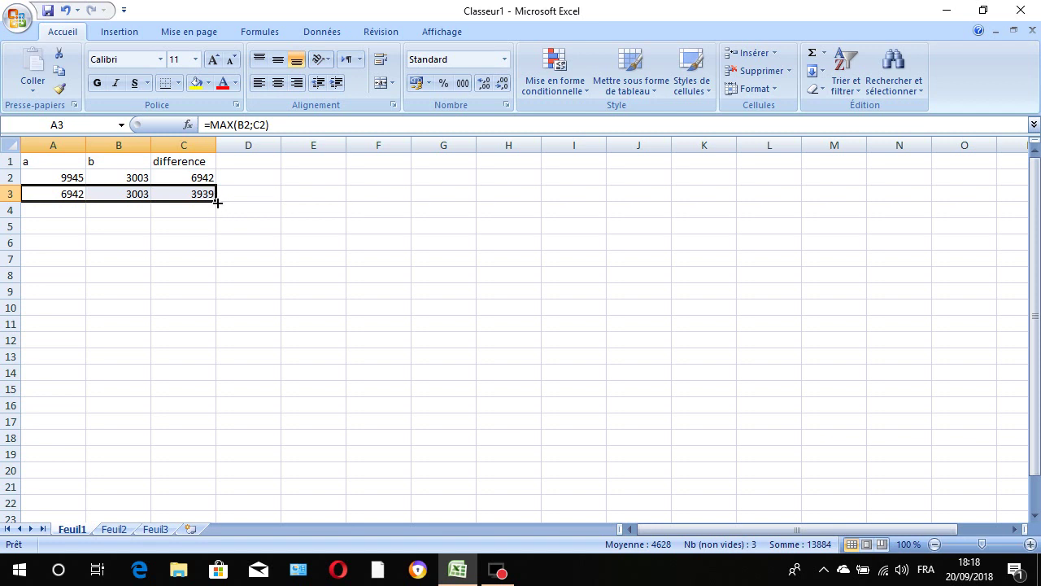
Fill the A3:C3 formulas down to row 16, where a and b reach 39 and difference 0
{"action": "left_click", "coordinate": [217, 203]}
{"action": "left_click_drag", "start_coordinate": [217, 203], "coordinate": [205, 408]}
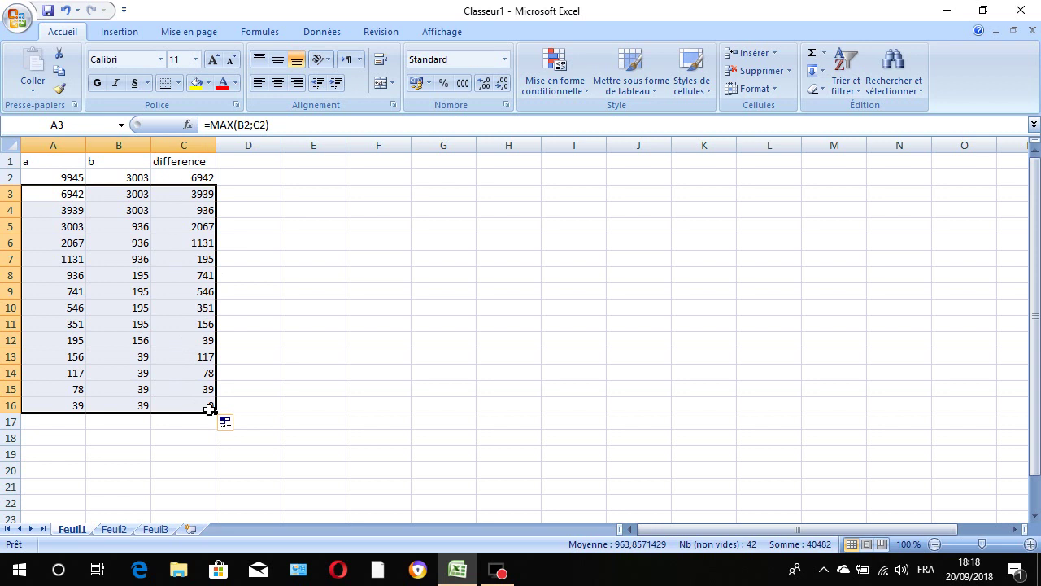
{"action": "left_click", "coordinate": [103, 444]}
Type the note pgcd(9945;3003)=39 in cell B18
{"action": "type", "text": "pgcd("}
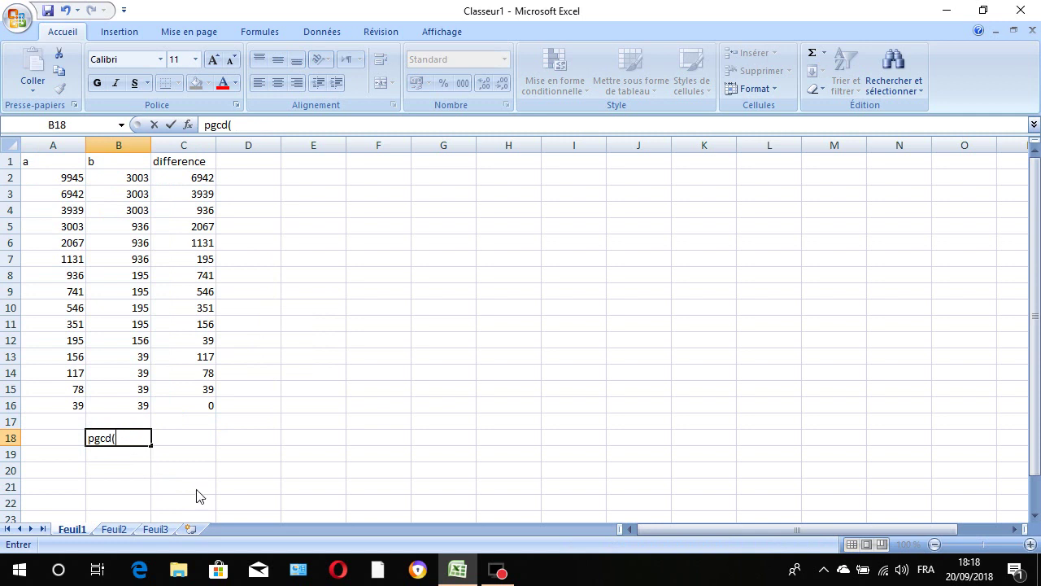
{"action": "type", "text": "9945"}
{"action": "type", "text": ";3003)"}
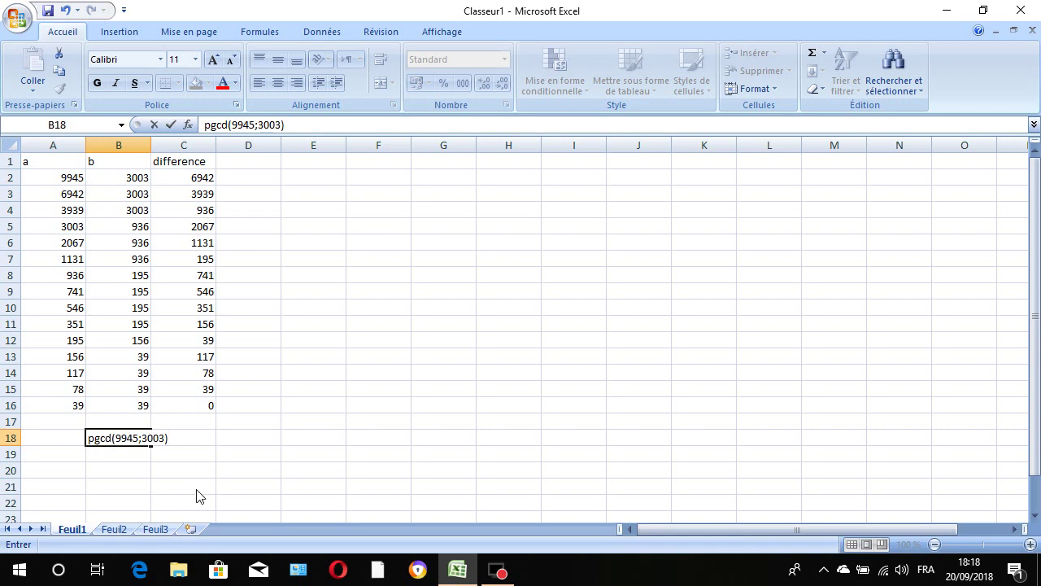
{"action": "type", "text": "="}
{"action": "type", "text": "39"}
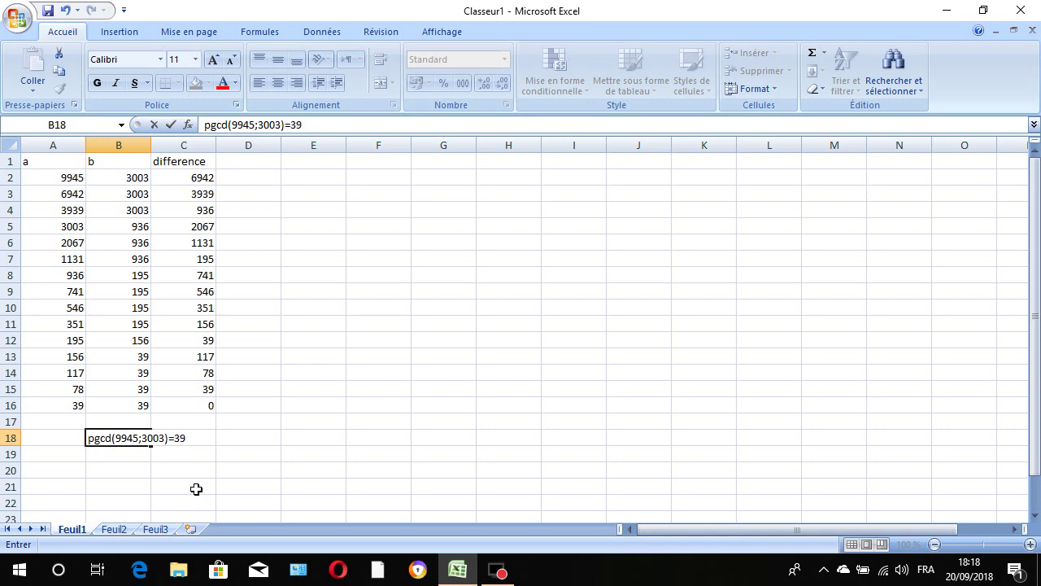